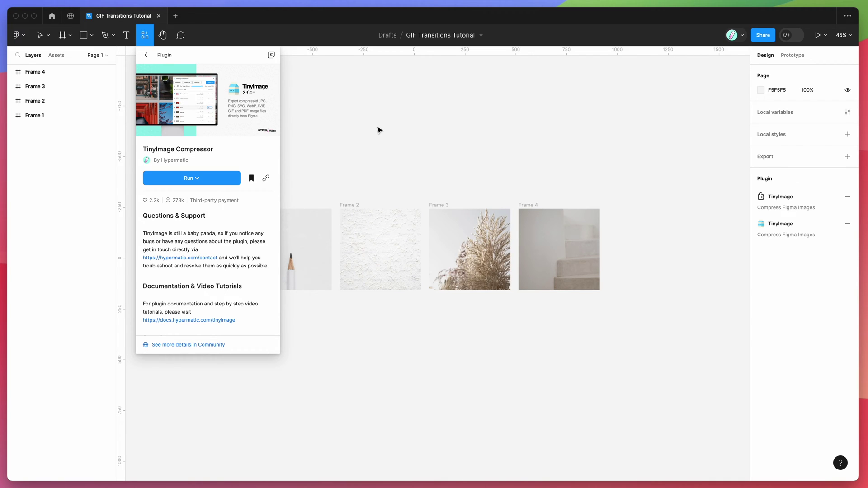
- Dismiss the TinyImage Compressor details page to reveal Frames 1–4 on the canvas
scroll(379, 130, "left", 2)
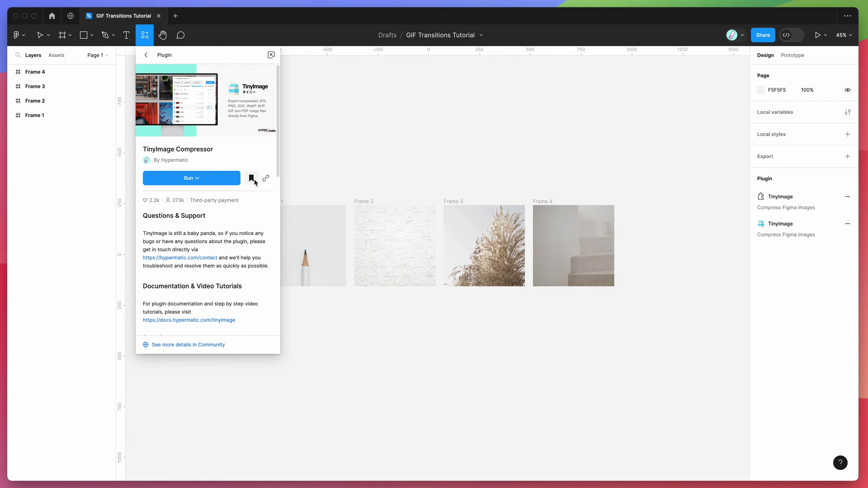
key("Escape")
- Launch TinyImage Compressor from the canvas menu under Plugins > Saved plugins
right_click(294, 101)
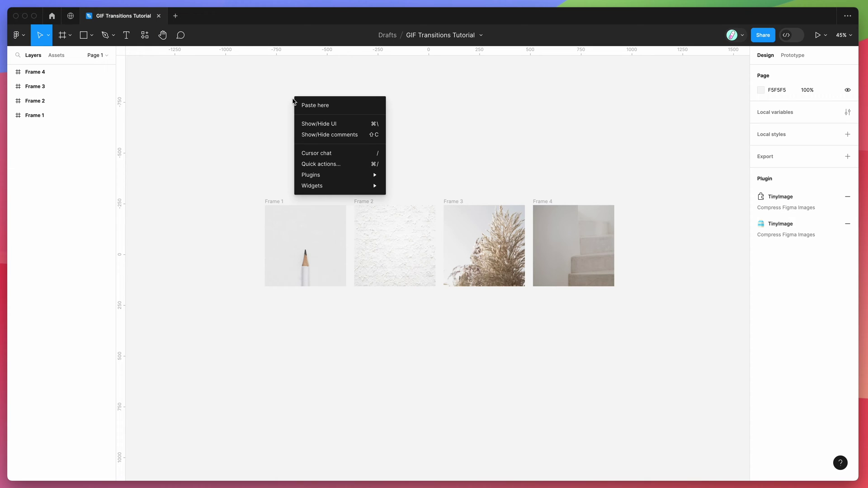
mouse_move(338, 179)
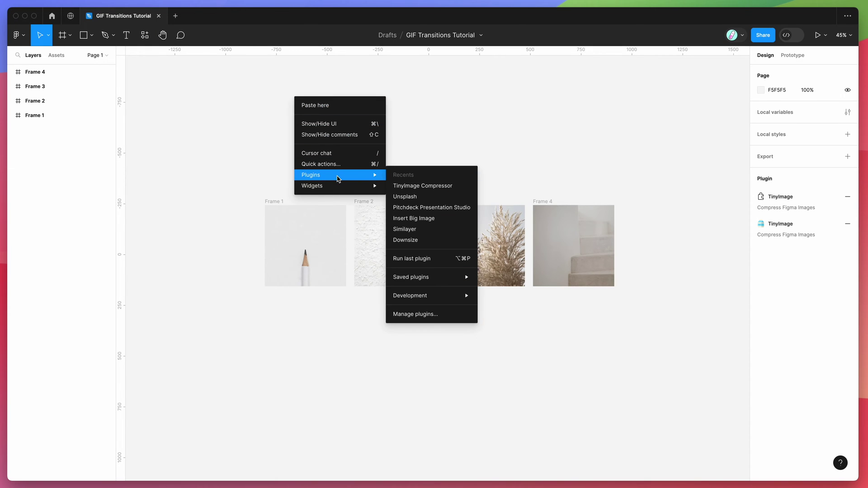
mouse_move(435, 280)
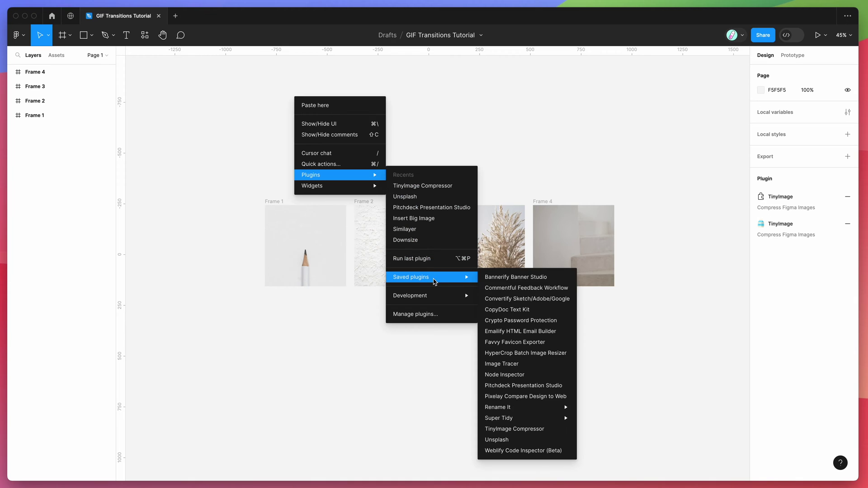
left_click(517, 429)
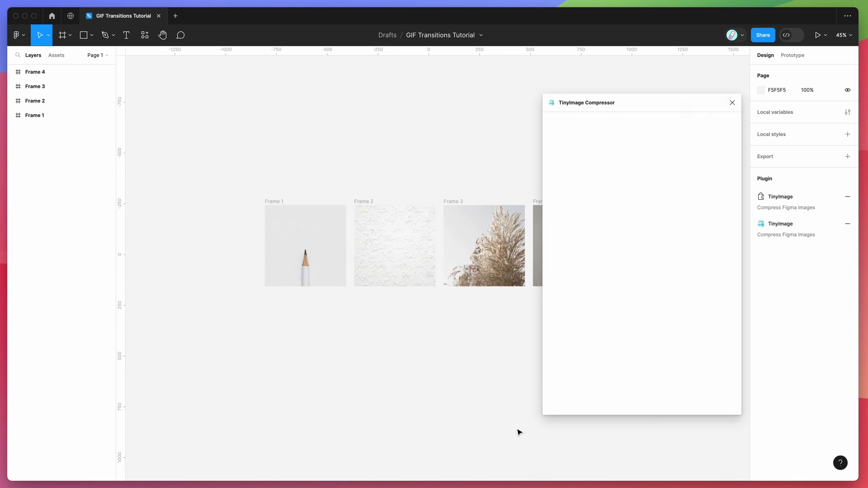
scroll(438, 240, "right", 5)
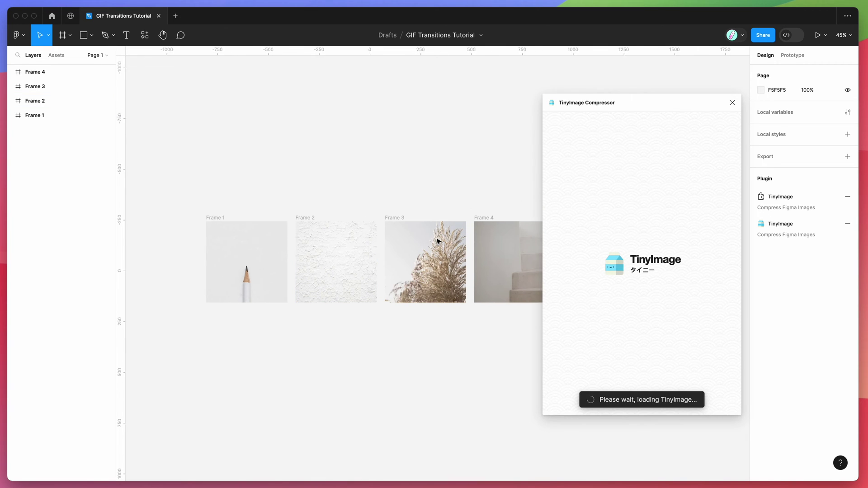
scroll(451, 185, "right", 1)
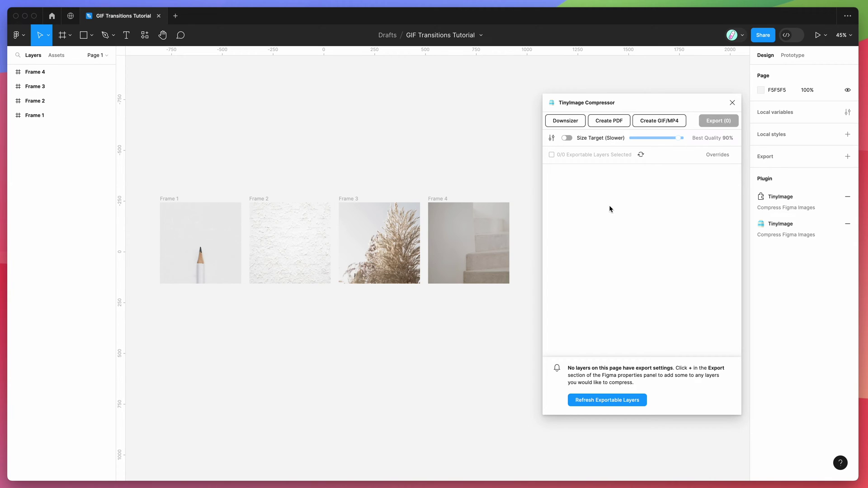
- Nudge the plugin window into place and start a new GIF/MP4 creation
left_click_drag(622, 104, 619, 100)
scroll(511, 121, "up", 2)
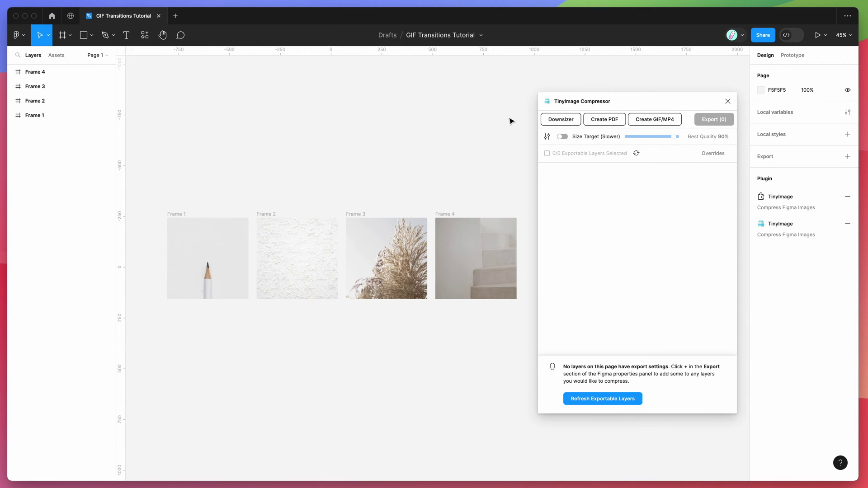
scroll(157, 201, "right", 1)
scroll(156, 201, "up", 1)
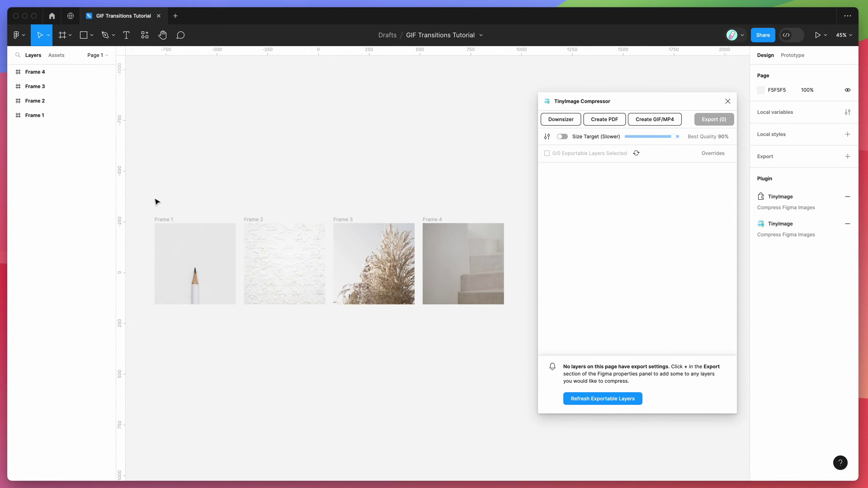
scroll(152, 176, "down", 1)
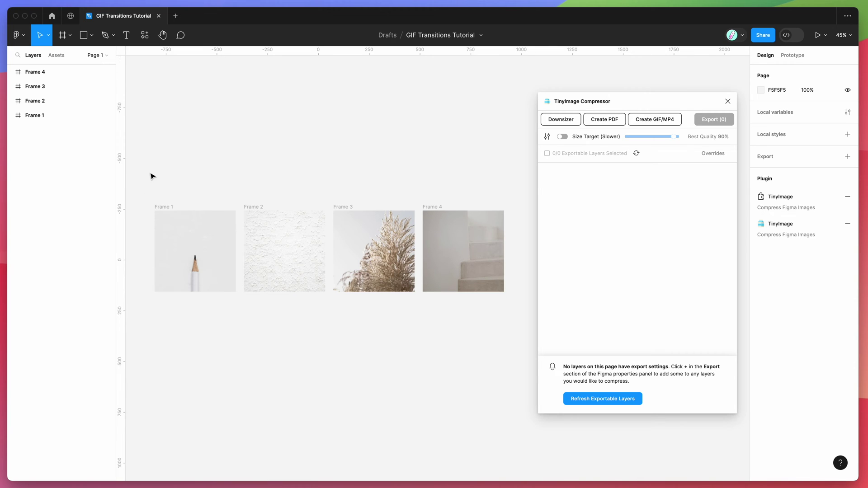
left_click(647, 120)
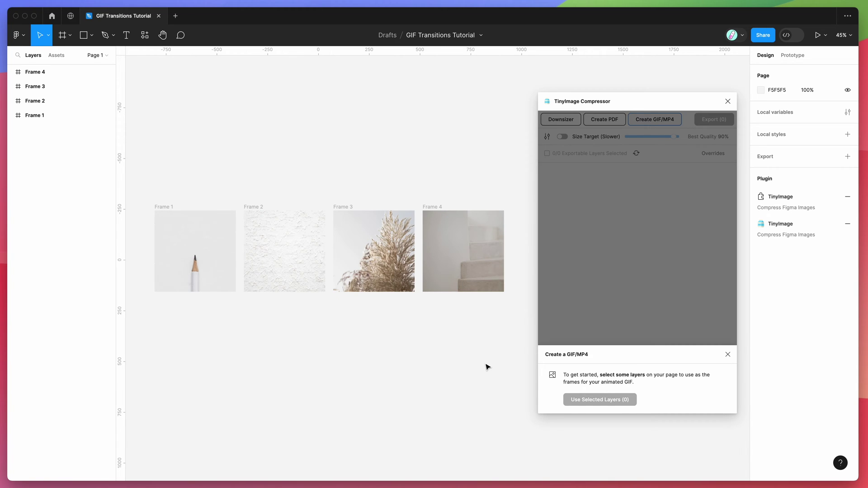
- Select Frames 1 through 4 one at a time
scroll(487, 366, "up", 1)
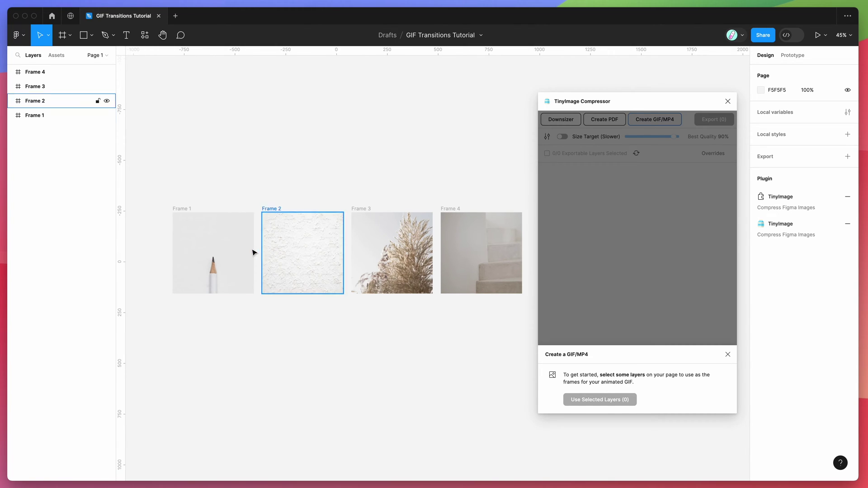
left_click(195, 223)
scroll(195, 220, "right", 2)
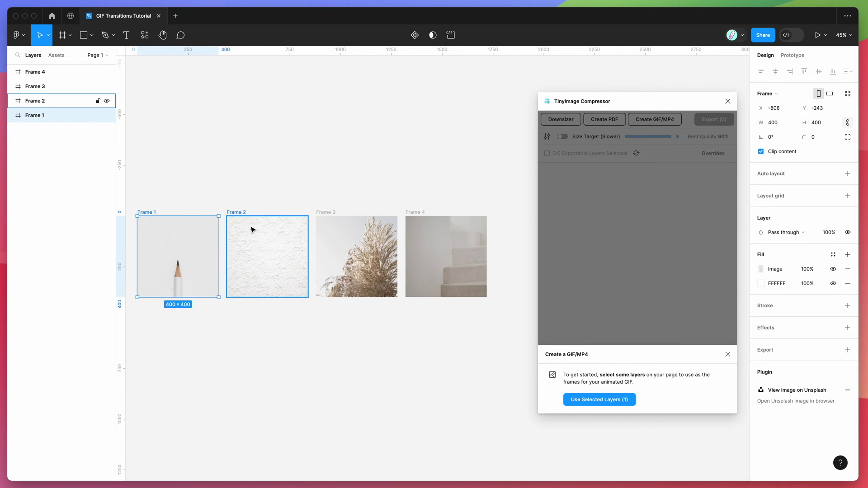
left_click(271, 250)
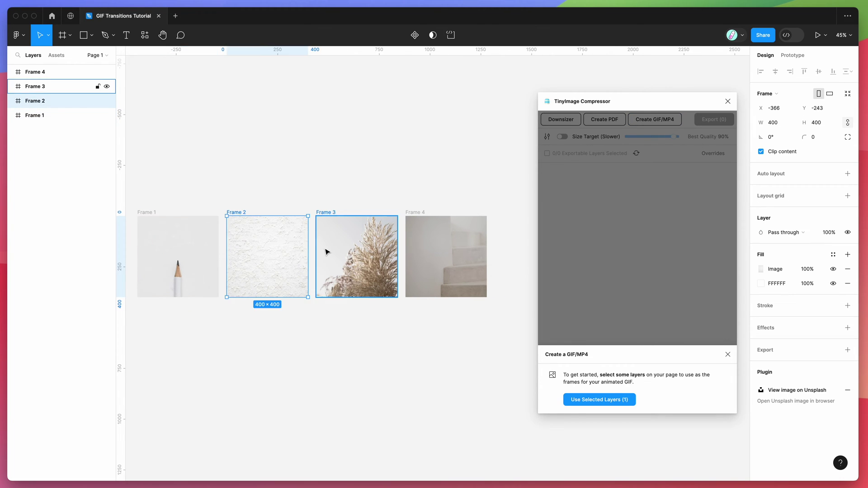
left_click(353, 250)
left_click(429, 250)
- Marquee-select all four frames at once and load them as the selected layers
scroll(421, 251, "left", 2)
scroll(411, 251, "up", 5)
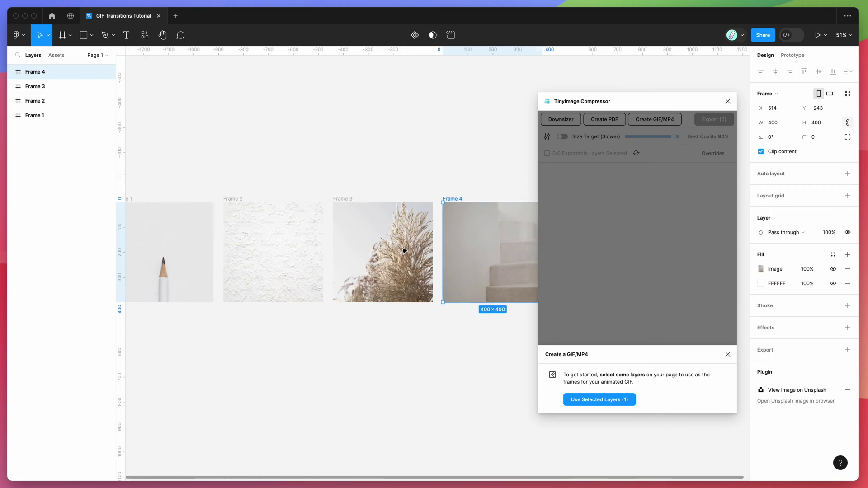
scroll(458, 248, "left", 2)
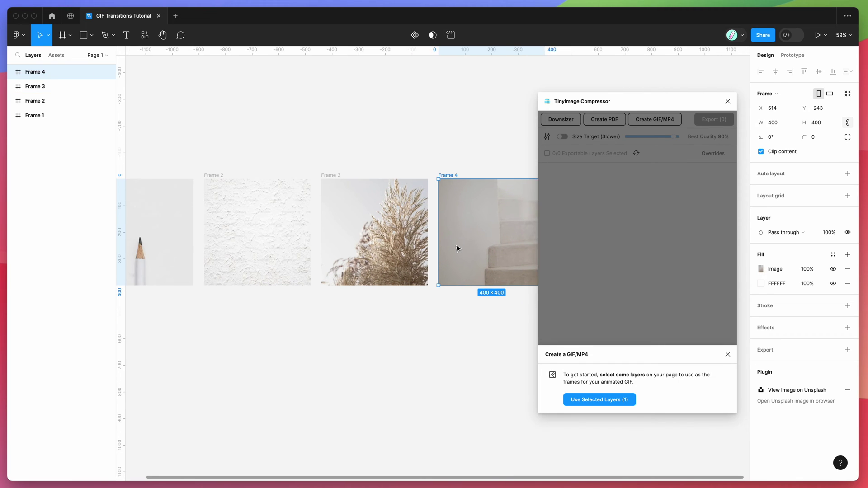
scroll(457, 248, "down", 4)
scroll(408, 161, "right", 1)
left_click(159, 165)
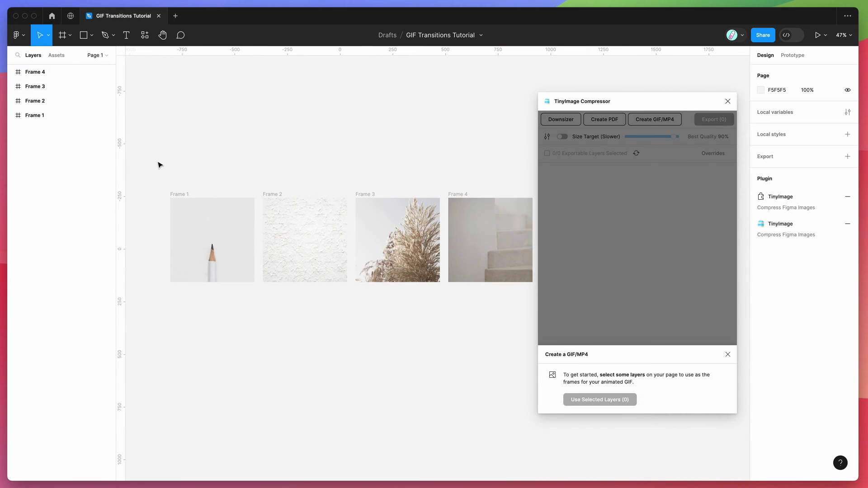
scroll(159, 164, "right", 2)
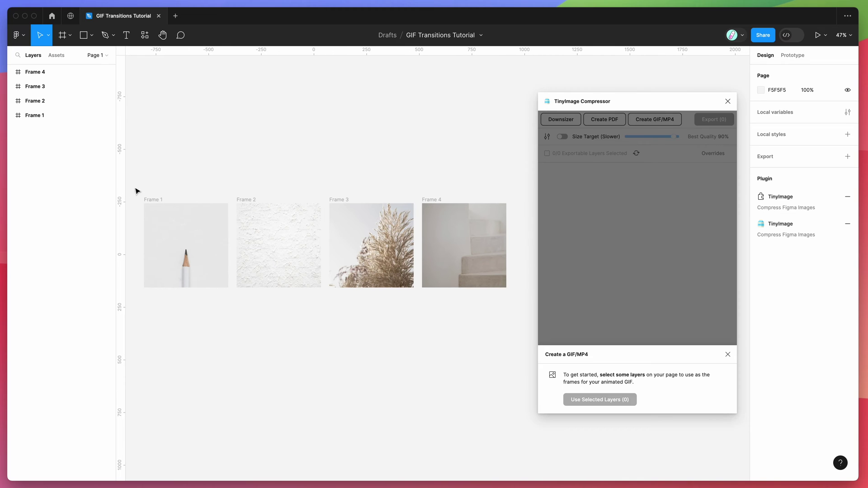
left_click_drag(137, 188, 524, 306)
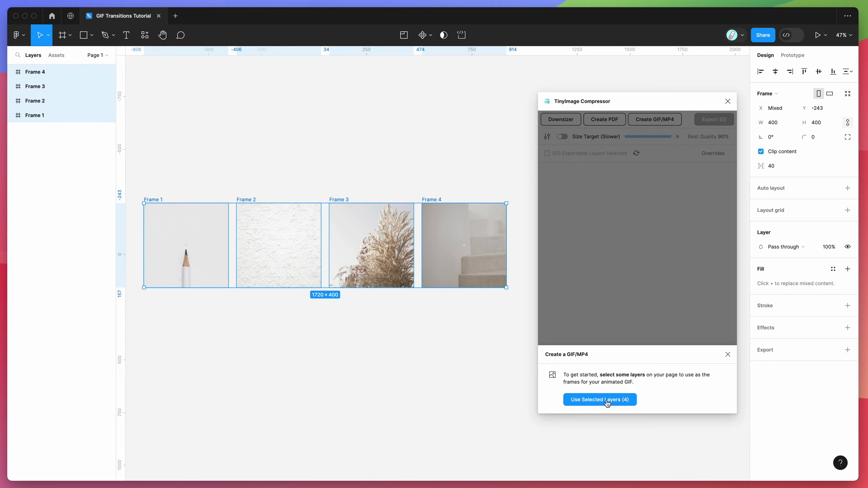
left_click(590, 401)
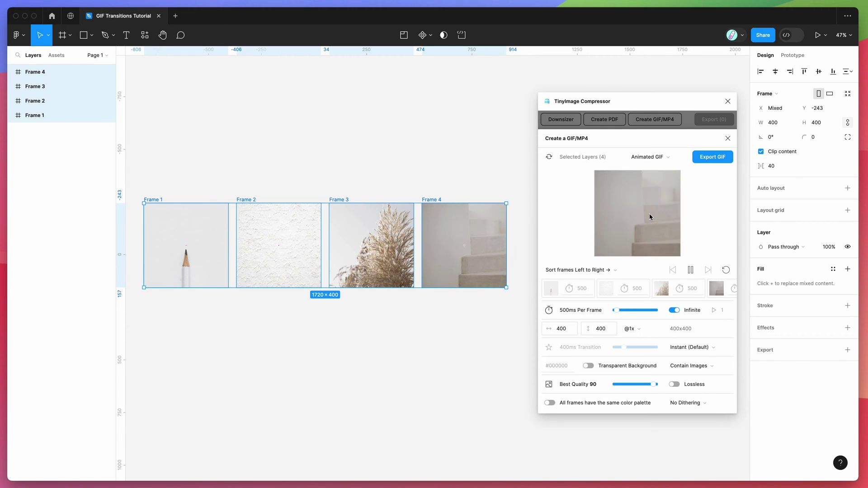
left_click(566, 328)
left_click(585, 329)
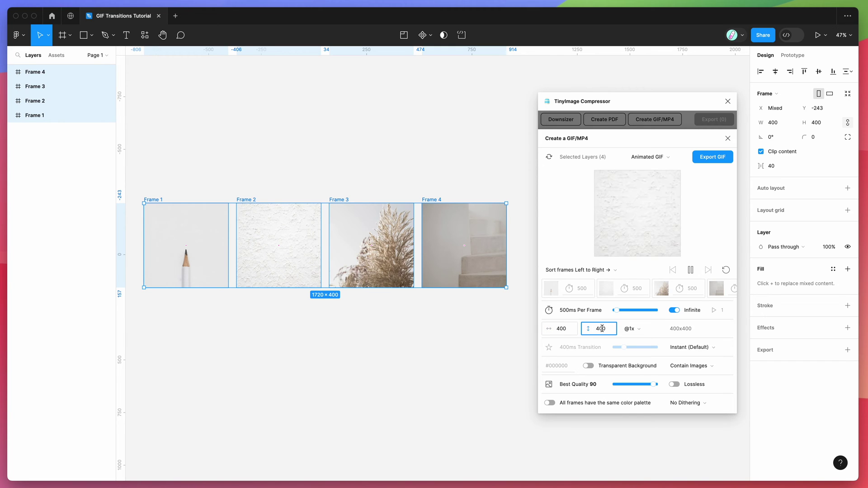
left_click(632, 329)
left_click(641, 311)
left_click(644, 329)
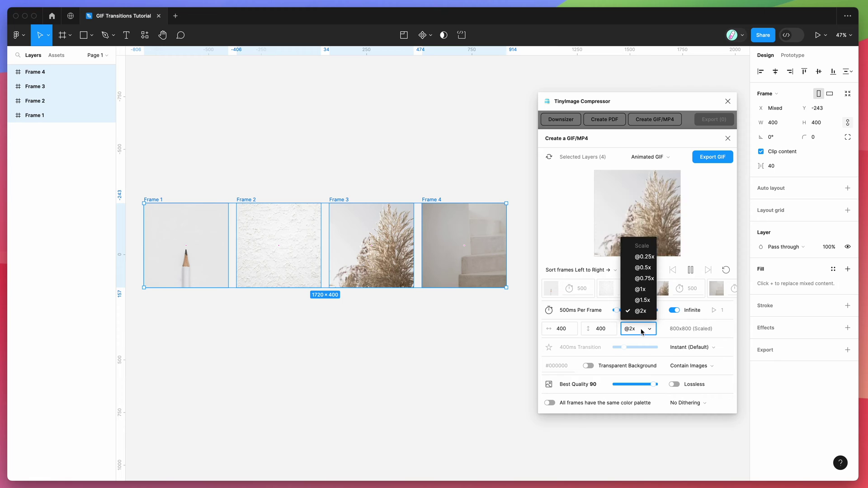
left_click(641, 289)
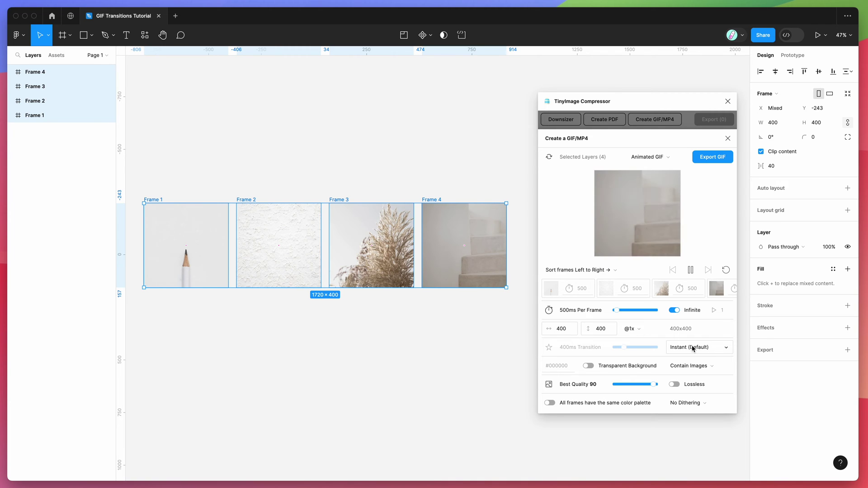
- Preview the GIF with a Fade transition, then with Slide →
left_click(707, 350)
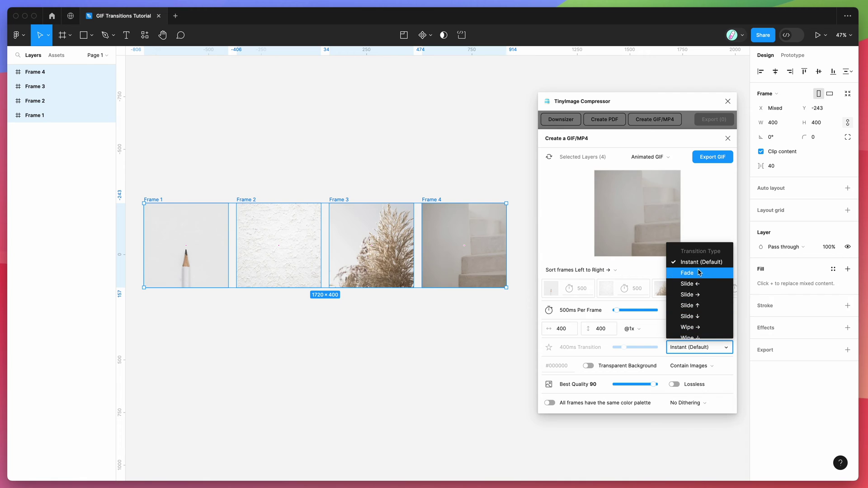
scroll(699, 274, "down", 1)
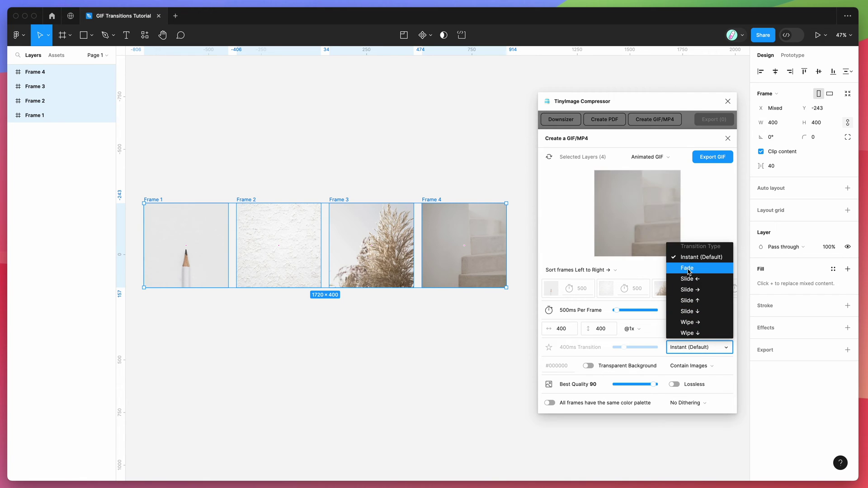
left_click(688, 270)
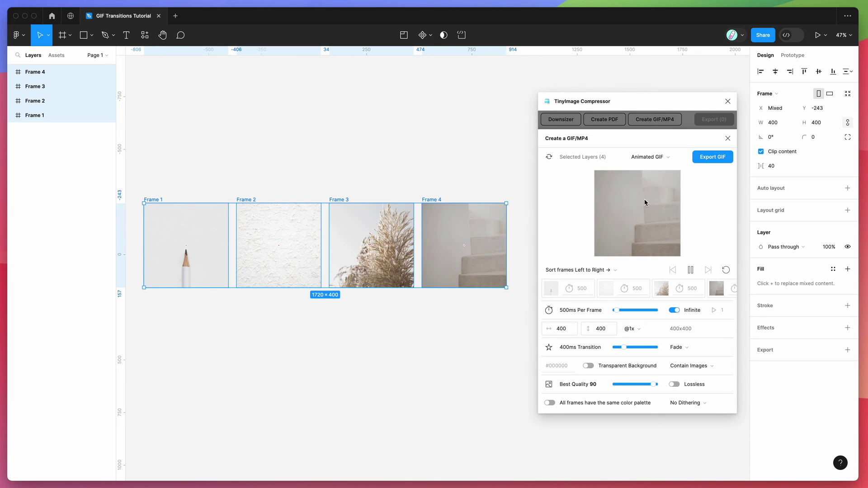
left_click(686, 347)
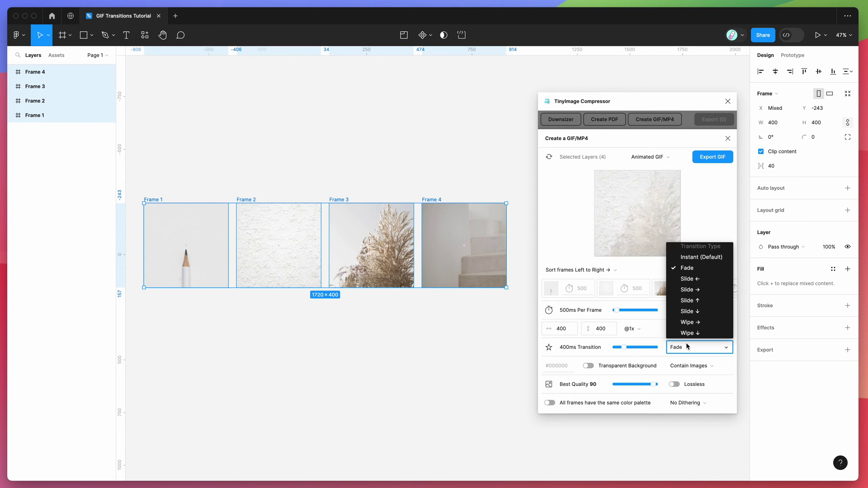
left_click(699, 289)
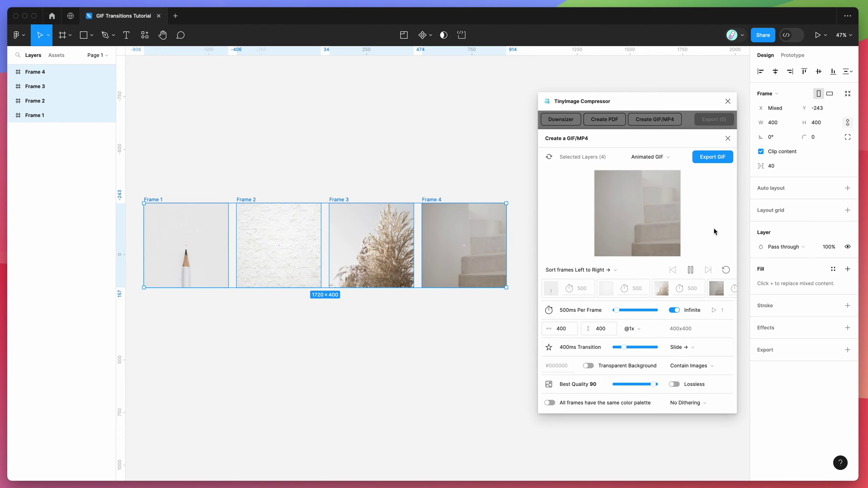
- Preview Slide ↓ and Wipe →, then settle on a Wipe ↓ transition
left_click(701, 346)
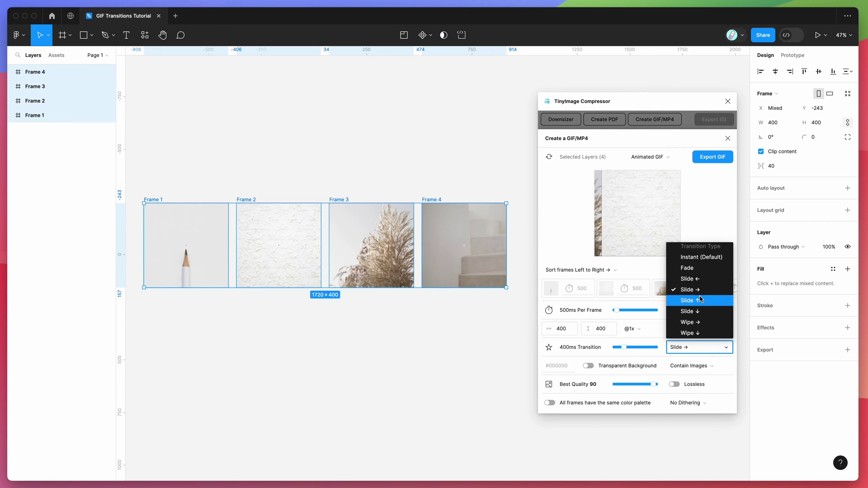
left_click(701, 311)
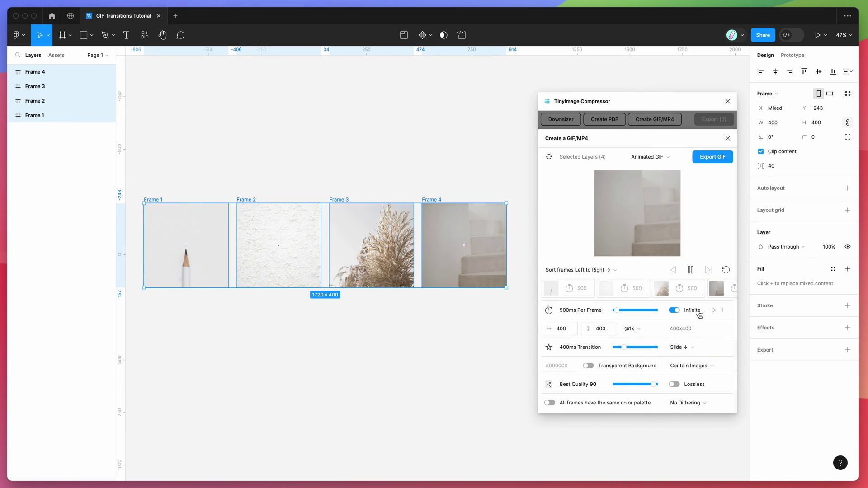
left_click(694, 348)
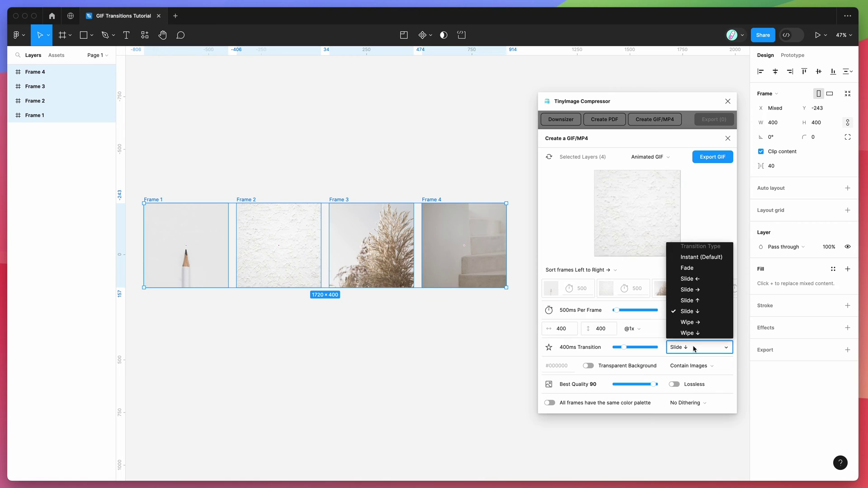
left_click(690, 318)
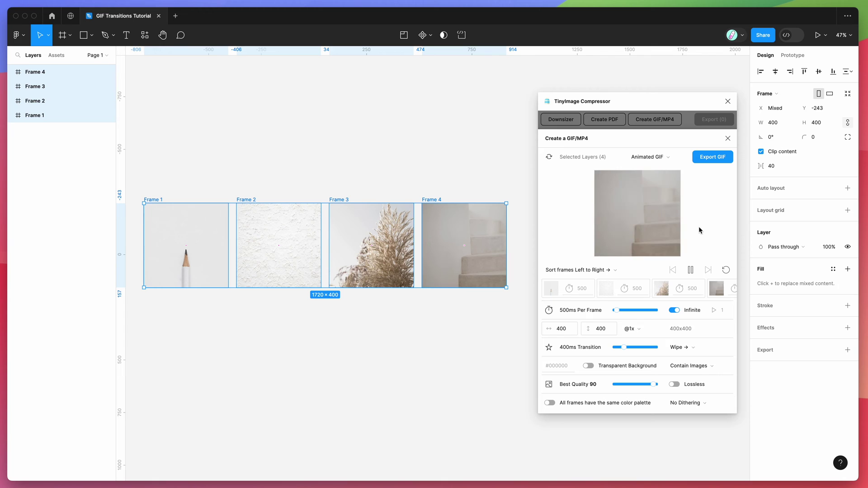
left_click(693, 349)
left_click(694, 332)
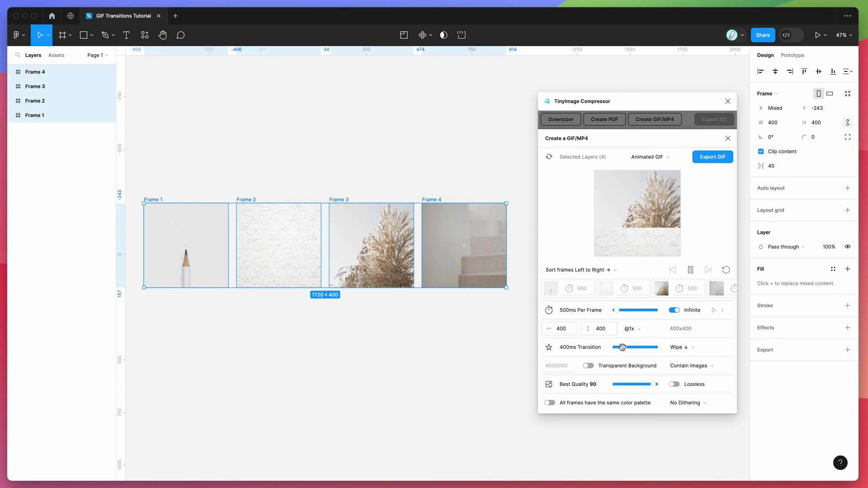
- Use Slide →, trying 780ms and 1000ms durations before settling at 440ms
left_click_drag(625, 348, 647, 347)
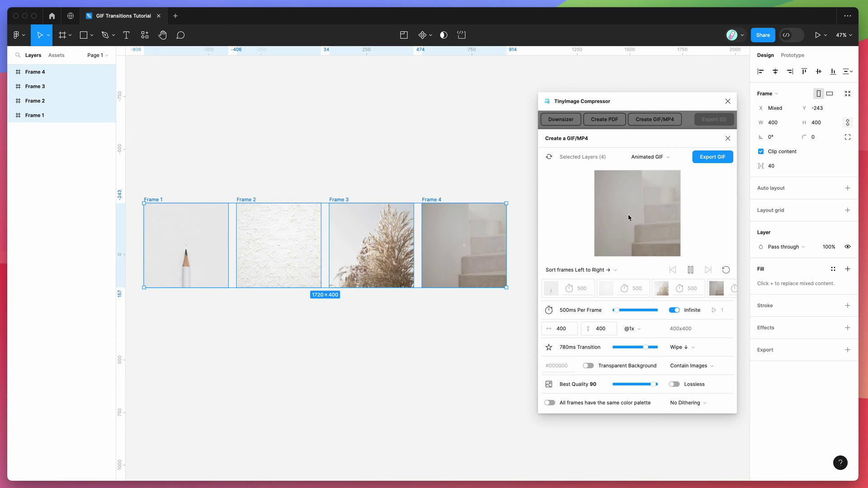
left_click(688, 347)
left_click(690, 291)
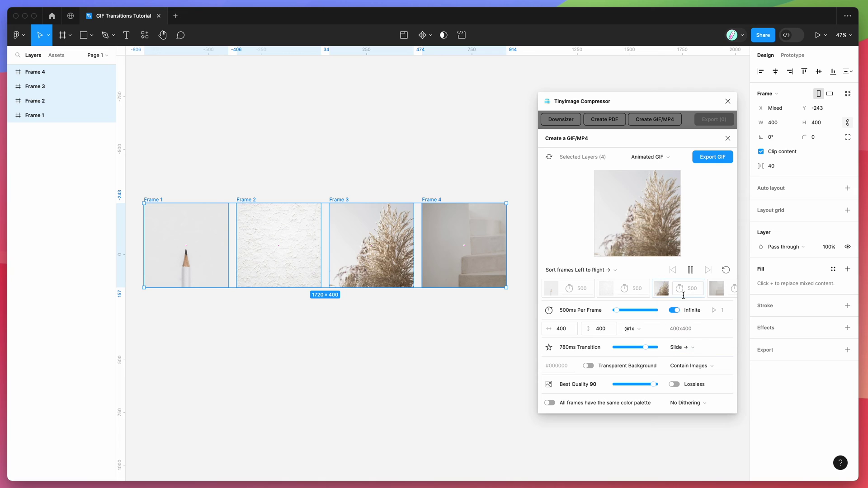
left_click_drag(646, 347, 663, 348)
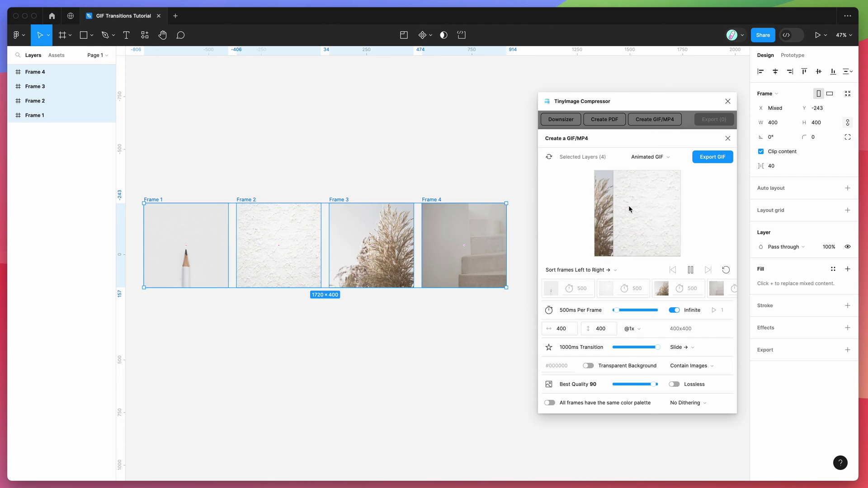
left_click(648, 347)
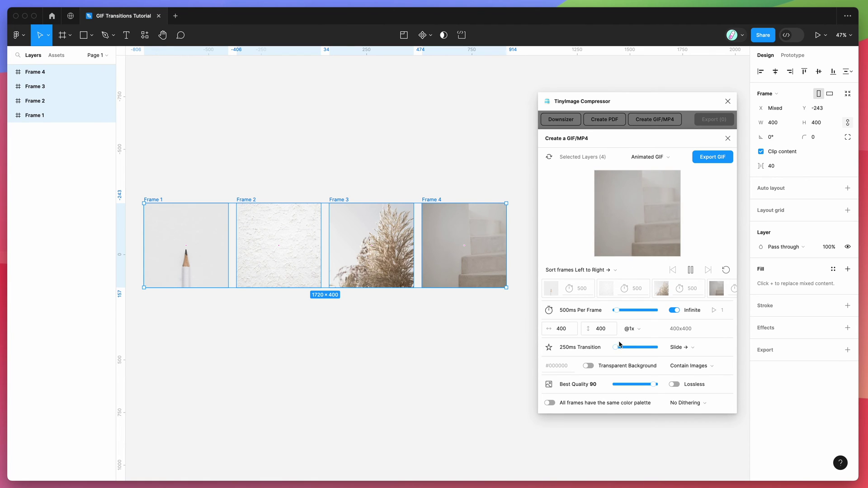
left_click_drag(616, 347, 624, 347)
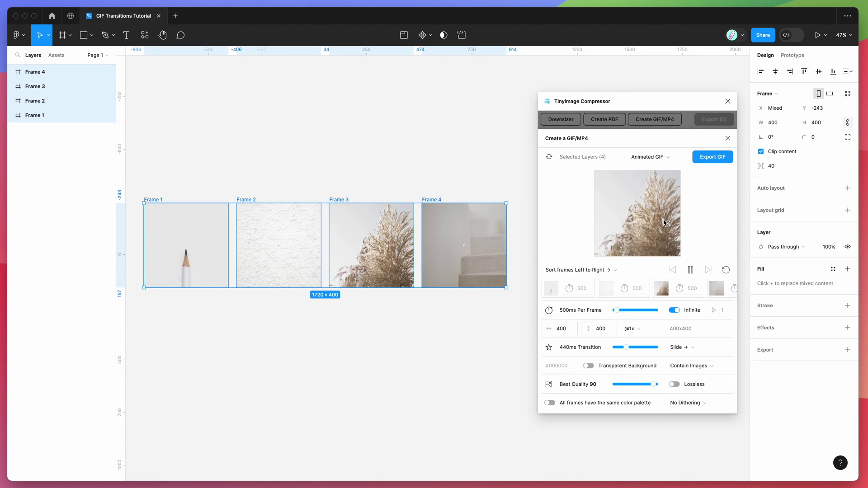
left_click(689, 350)
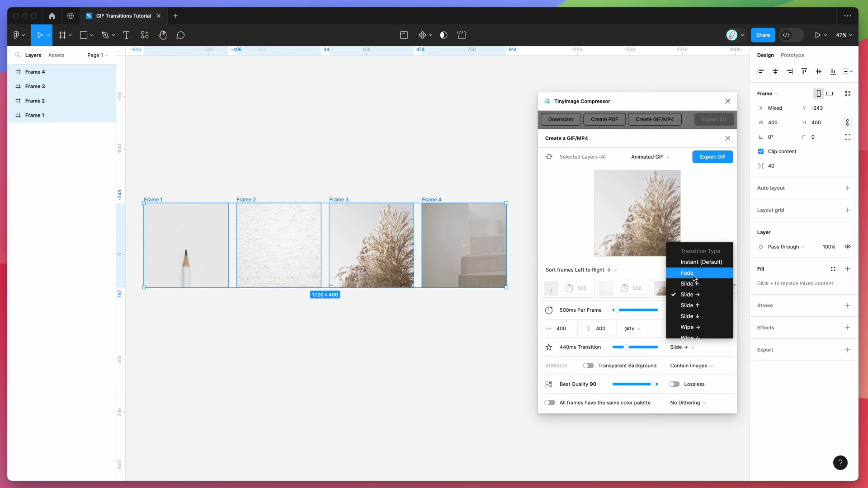
- Switch to Fade and export the GIF to the Desktop as GIF Transitions Tutorial.gif
left_click(687, 273)
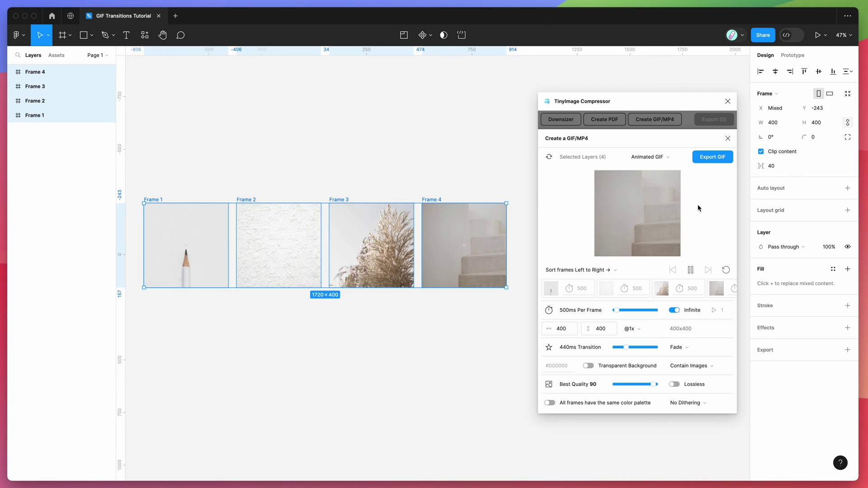
left_click(714, 159)
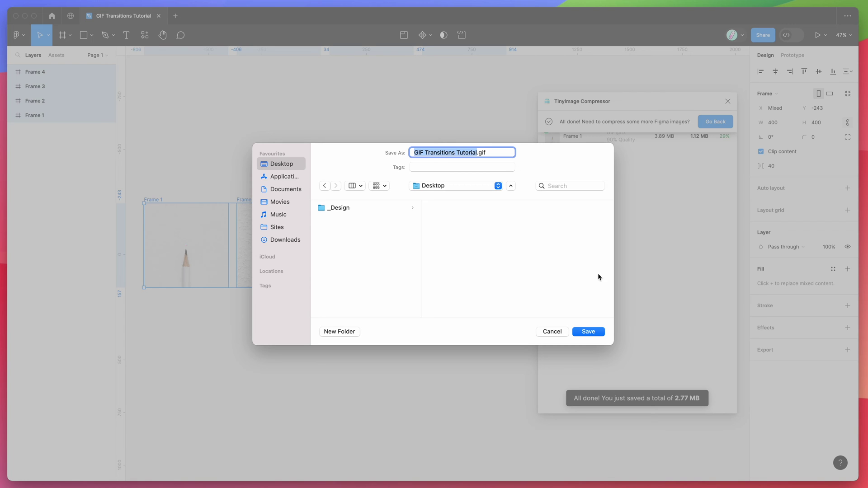
left_click(588, 332)
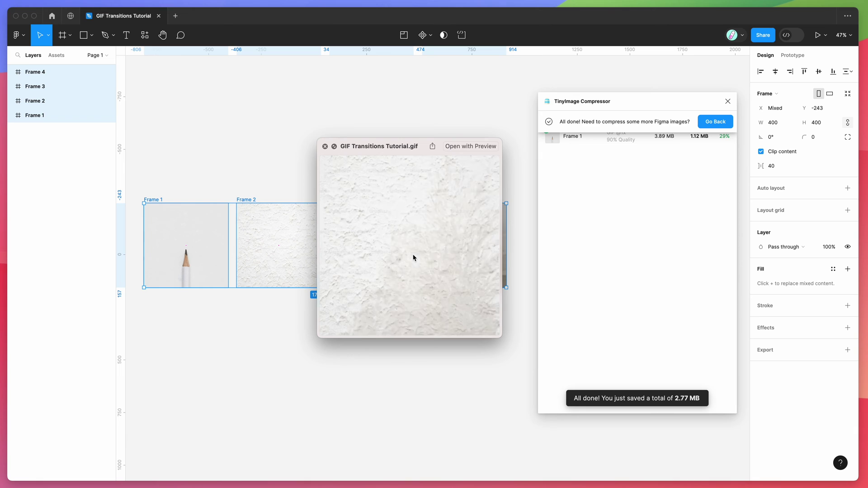
- Close the Quick Look preview of GIF Transitions Tutorial.gif after watching it play
left_click(325, 147)
- Start a new GIF of the four frames with a 630ms Slide ↓ transition and export it
left_click(720, 122)
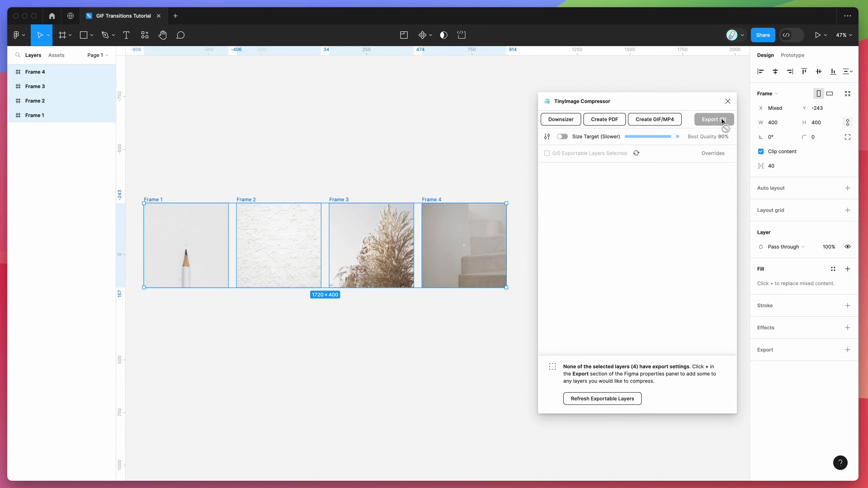
left_click(663, 121)
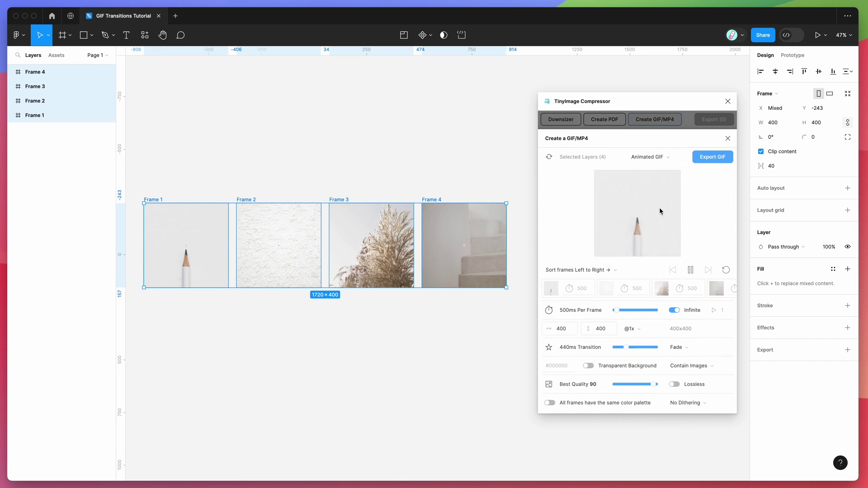
left_click(686, 347)
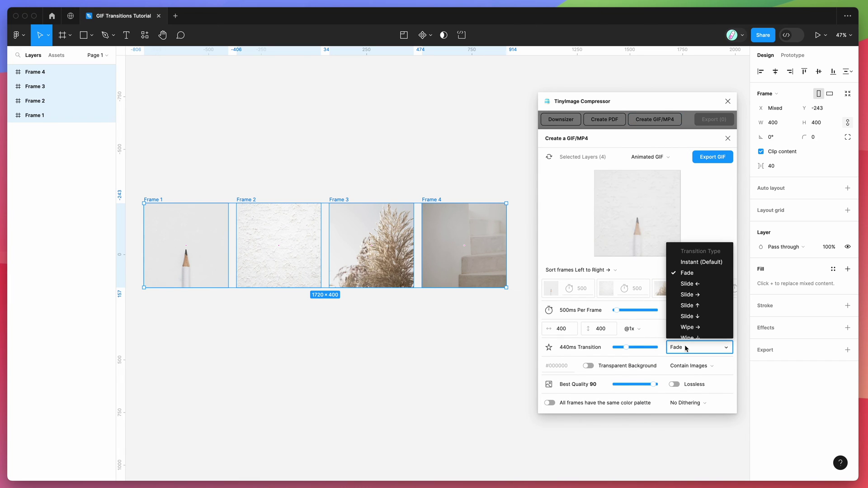
left_click(696, 317)
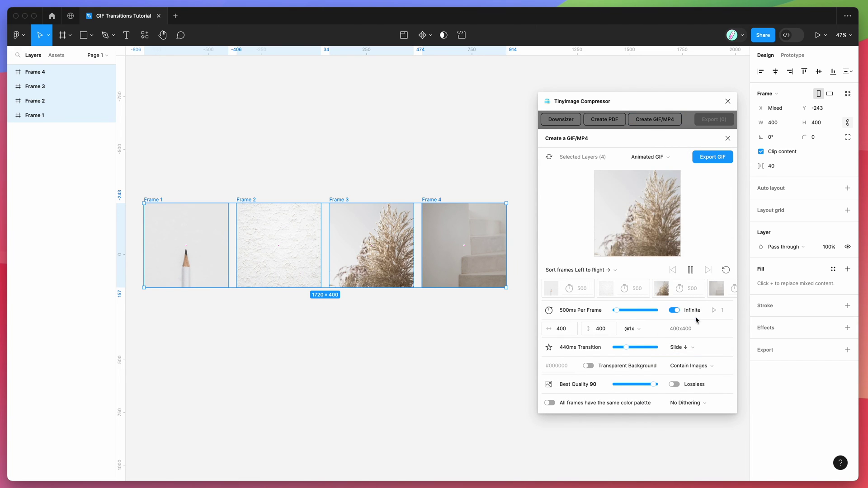
left_click(626, 346)
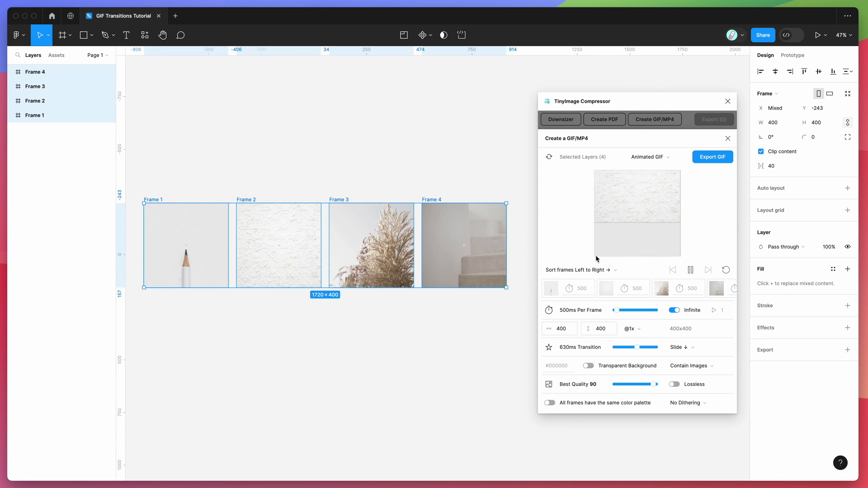
left_click(712, 158)
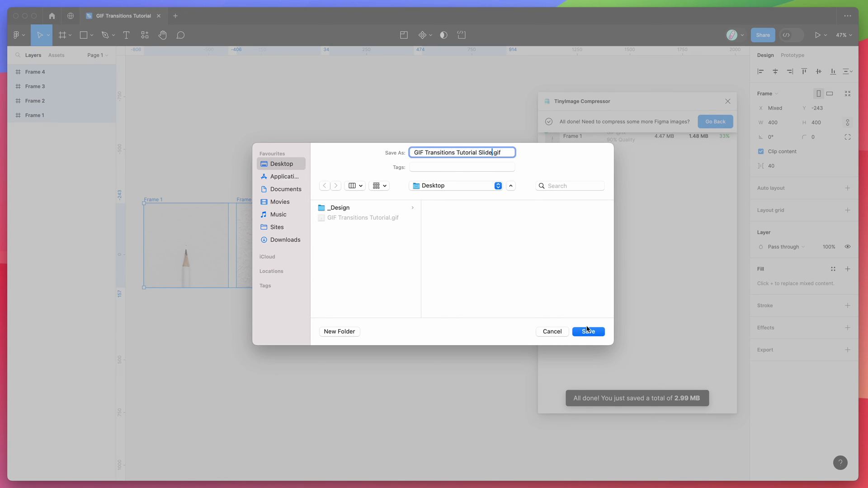
- Save GIF Transitions Tutorial Slide.gif to the Desktop and close its Quick Look preview
left_click(588, 331)
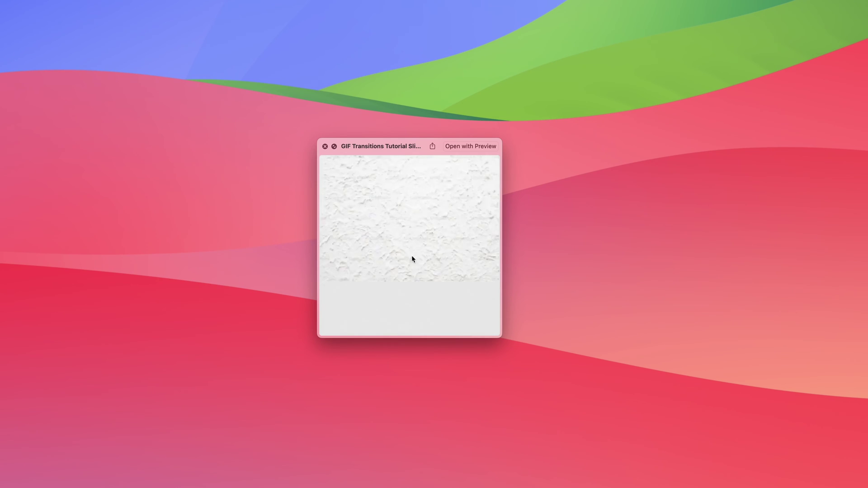
left_click(326, 146)
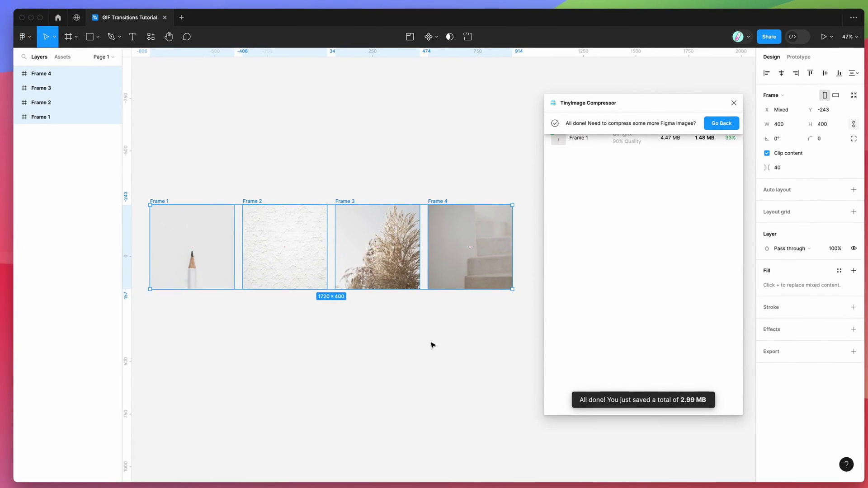
- Go back to TinyImage's main options and start a GIF/MP4 export in MP4 Video format
left_click(715, 121)
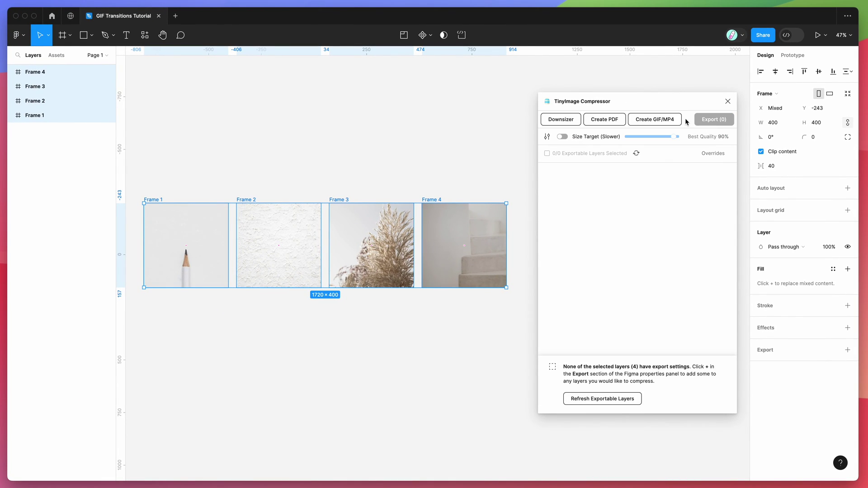
left_click(673, 119)
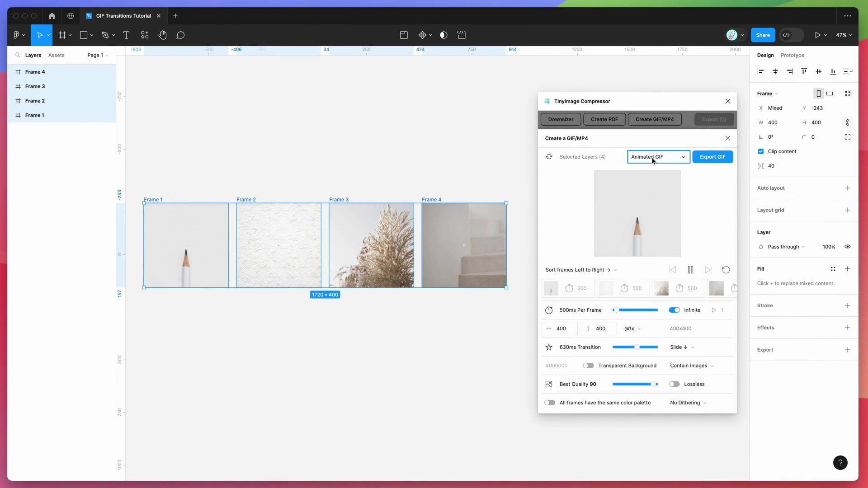
left_click(653, 158)
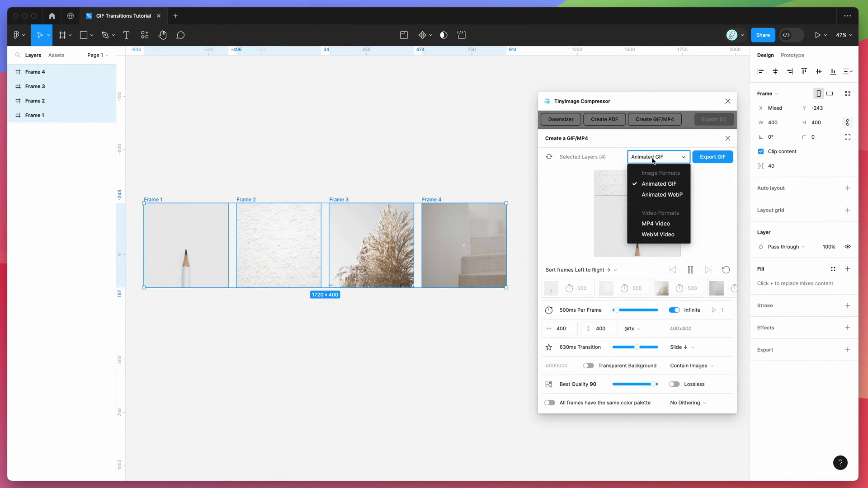
left_click(651, 225)
- Give the video an 850ms Wipe → transition and render the MP4
left_click(686, 358)
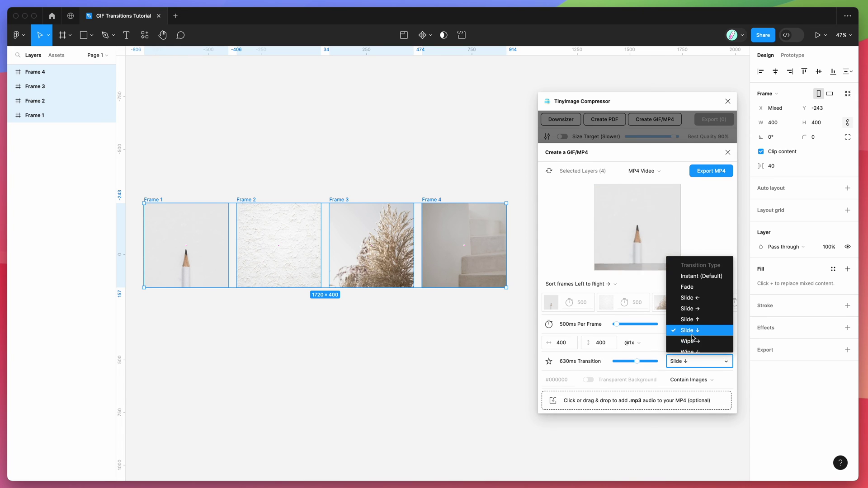
left_click(692, 340)
left_click_drag(637, 361, 642, 361)
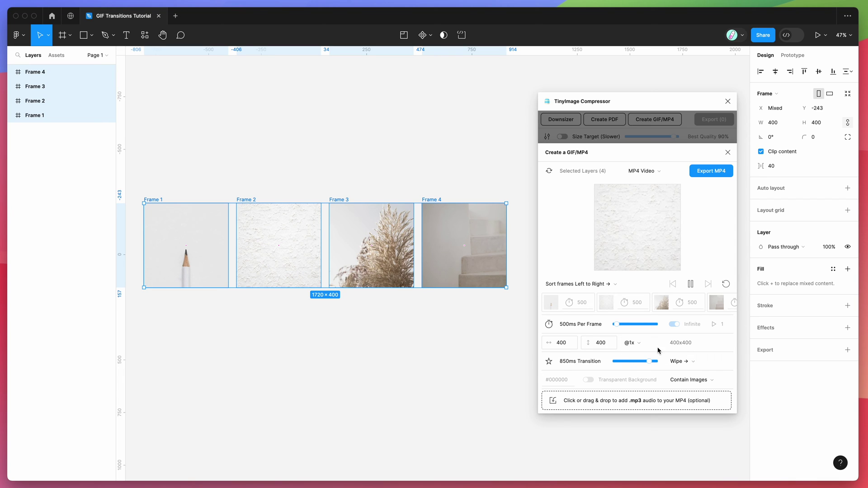
left_click(709, 175)
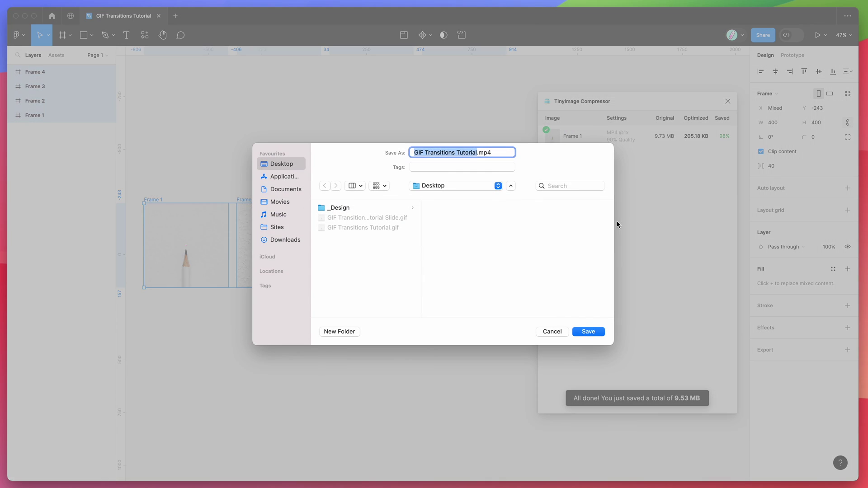
- Save the wipe video as GIF Transitions Tutorial.mp4 on the Desktop and open it in Quick Look
left_click(589, 332)
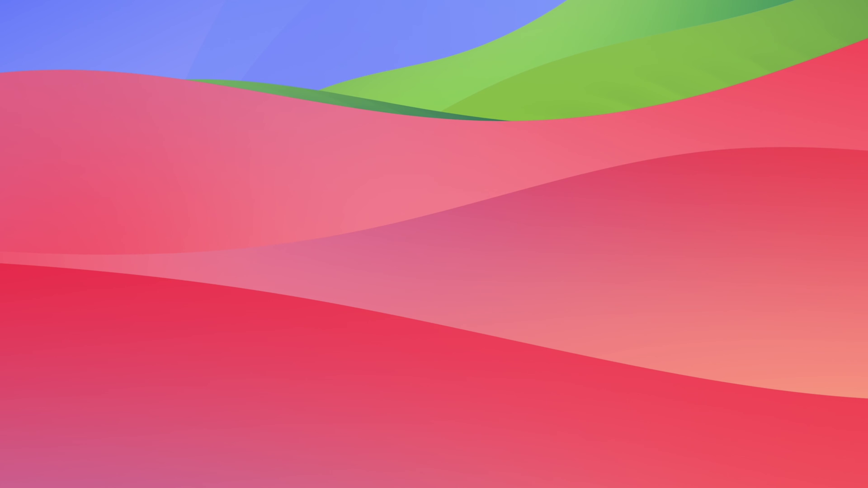
key("space")
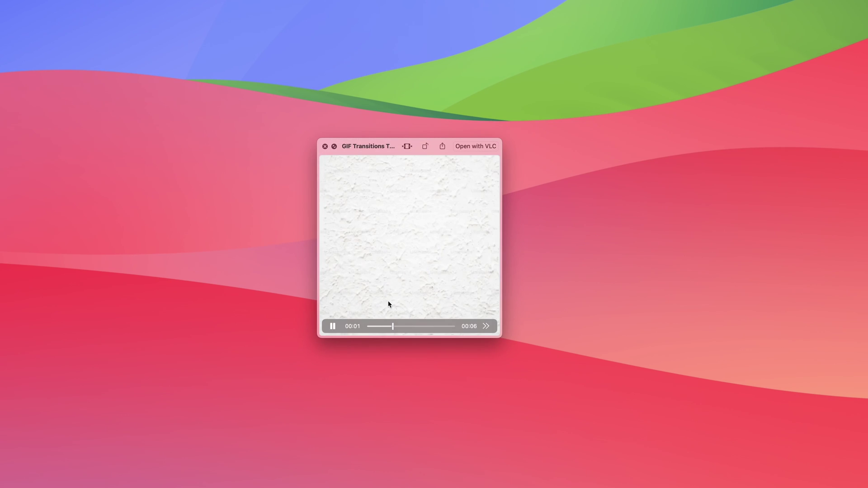
- Scrub back and replay the video preview, then return to TinyImage's main options
left_click_drag(424, 326, 390, 327)
left_click(333, 326)
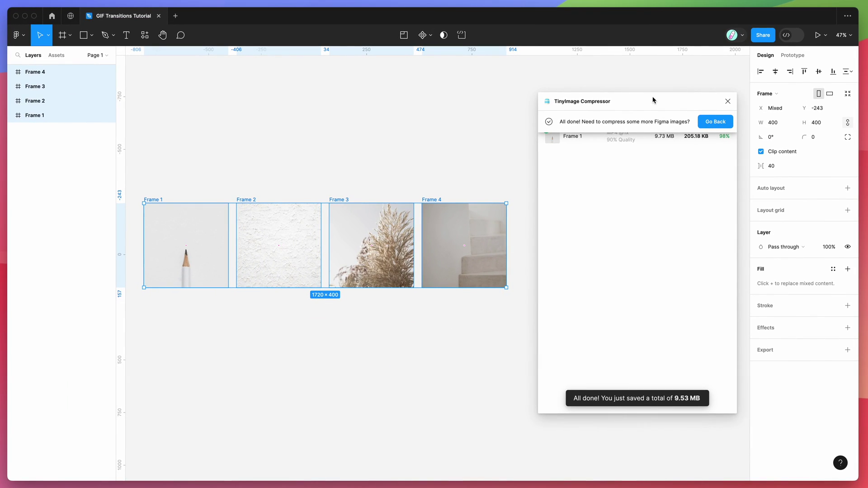
left_click(710, 118)
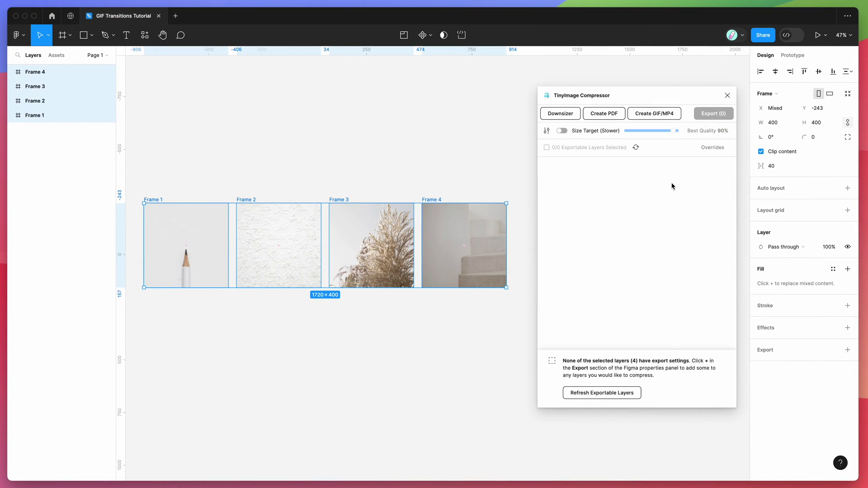
- Reposition the TinyImage window and reopen its GIF/MP4 creation settings
left_click_drag(670, 92, 667, 87)
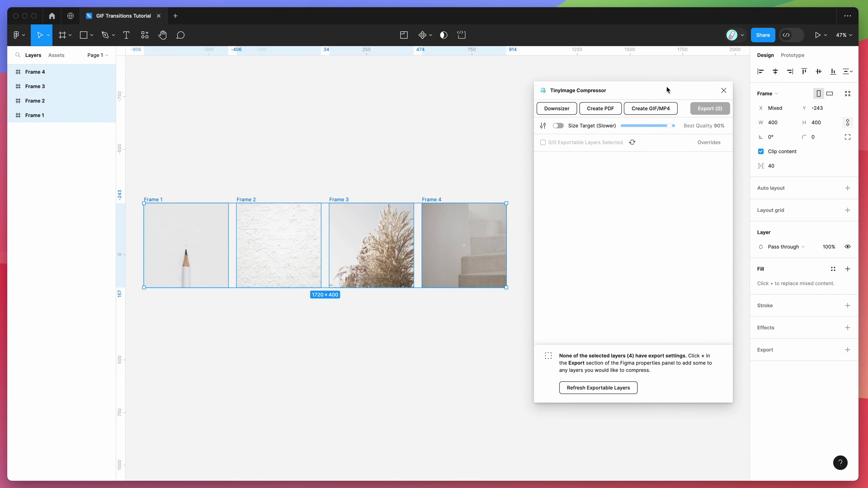
scroll(429, 150, "left", 2)
scroll(429, 151, "right", 2)
scroll(429, 150, "down", 3)
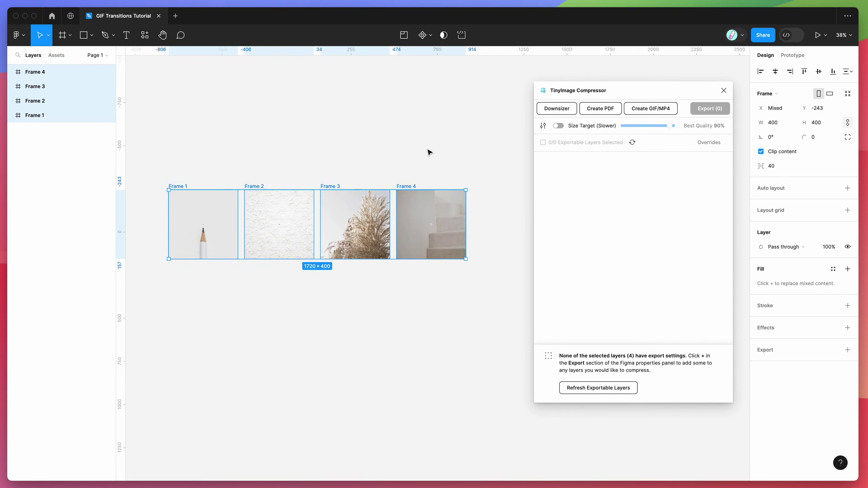
left_click(640, 109)
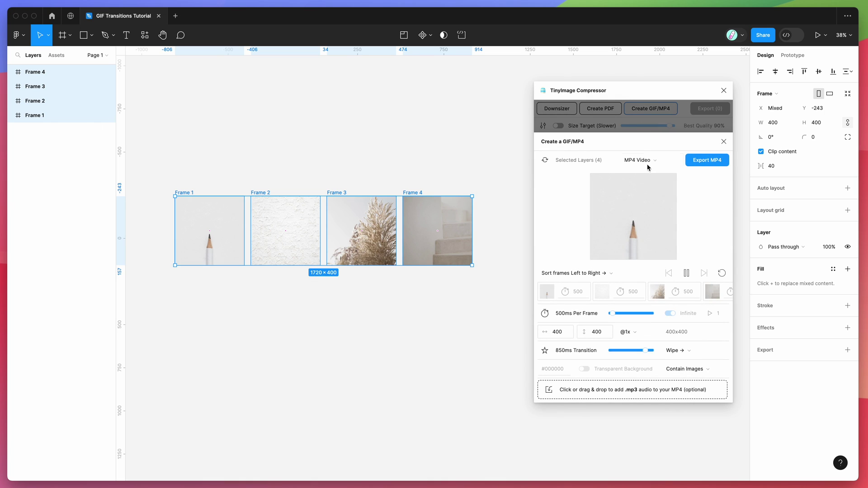
- Reselect Frames 1–4 on the canvas and zoom to them
left_click_drag(636, 92, 621, 91)
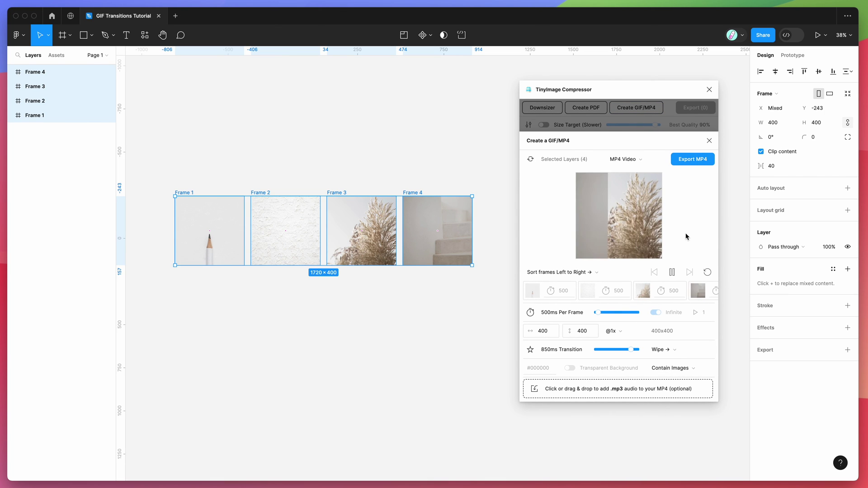
key("Escape")
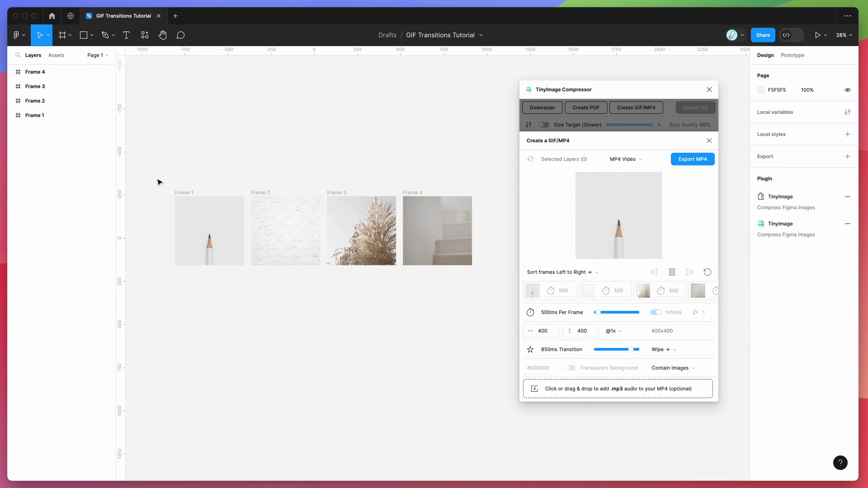
mouse_move(157, 182)
left_mouse_down()
mouse_move(496, 285)
mouse_move(180, 191)
mouse_move(155, 170)
left_mouse_up()
left_click(497, 299)
key("shift+2")
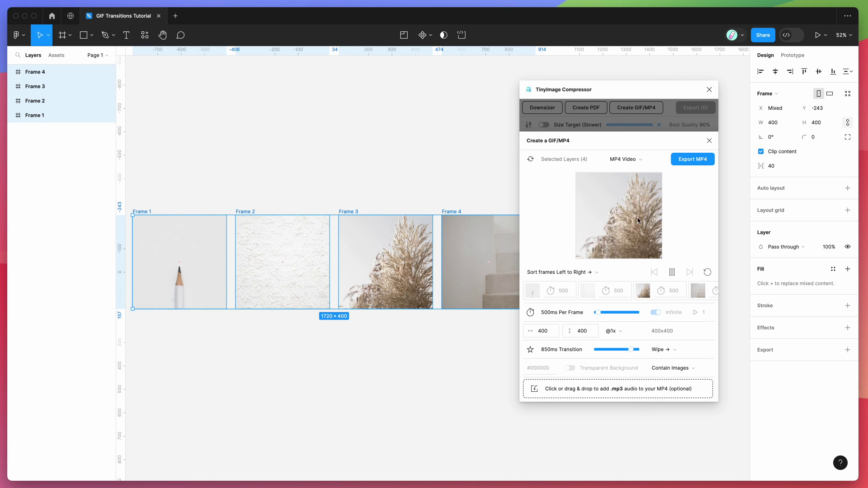
- Change the MP4 transition from Wipe → to Slide ↓
left_click(678, 351)
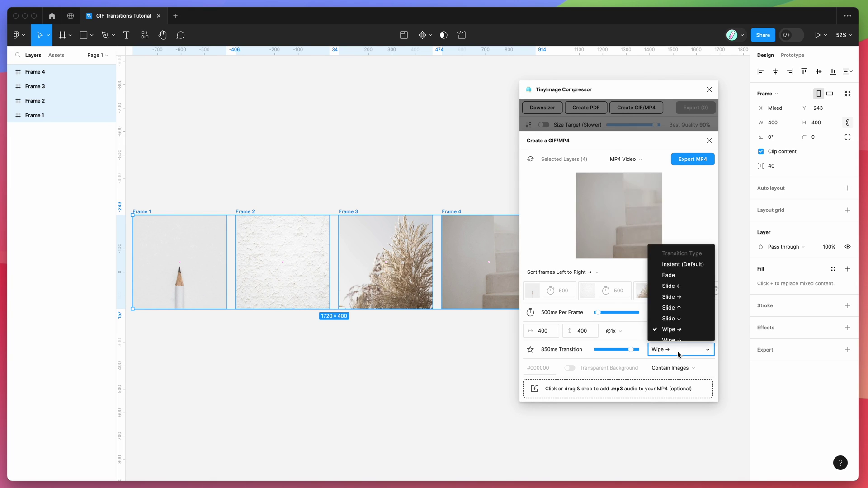
left_click(679, 265)
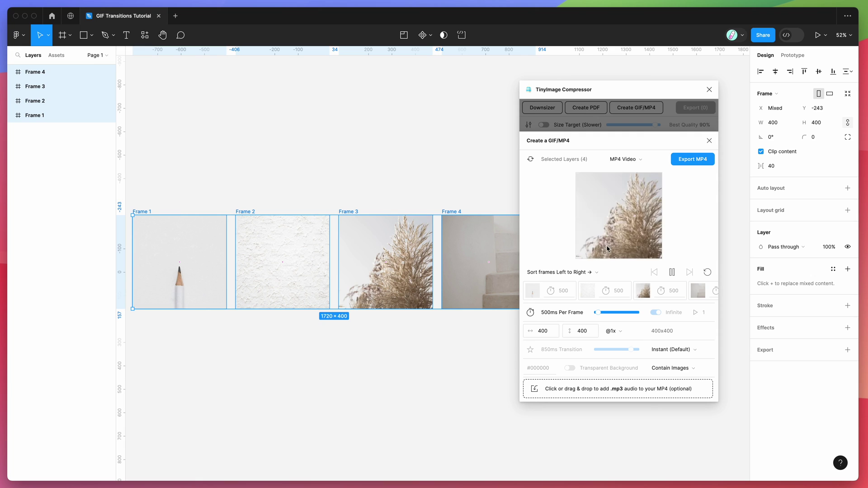
left_click(670, 352)
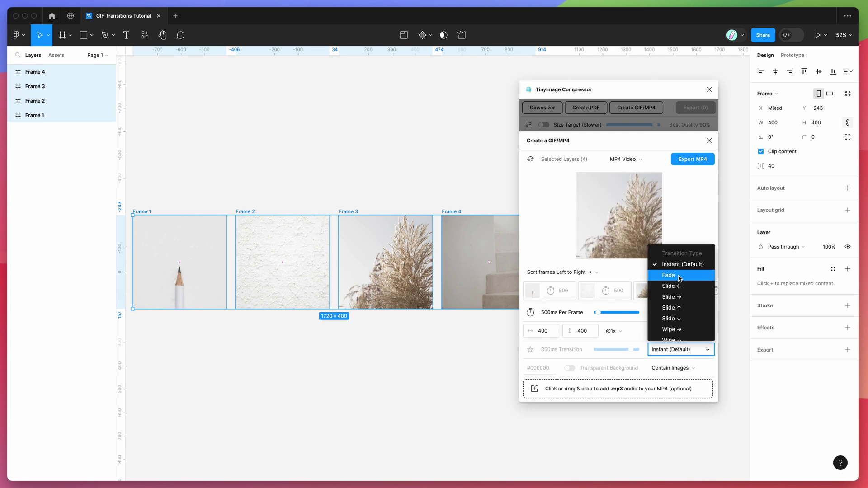
scroll(672, 294, "down", 1)
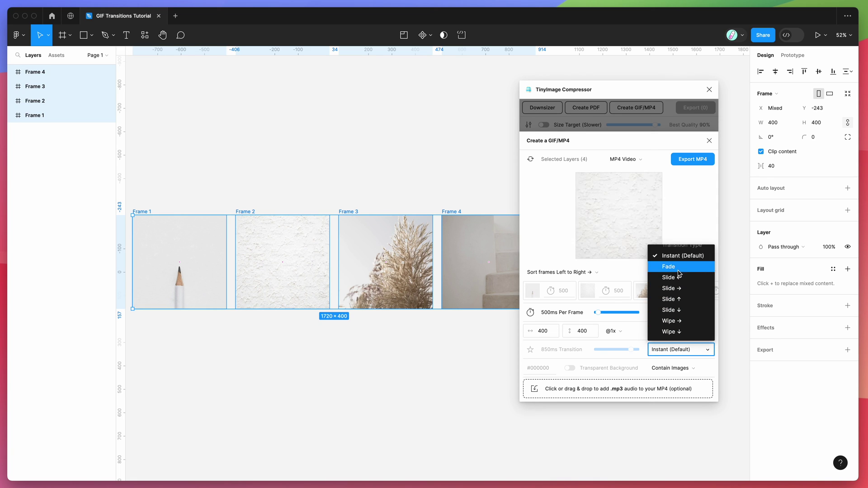
scroll(679, 274, "up", 1)
left_click(672, 285)
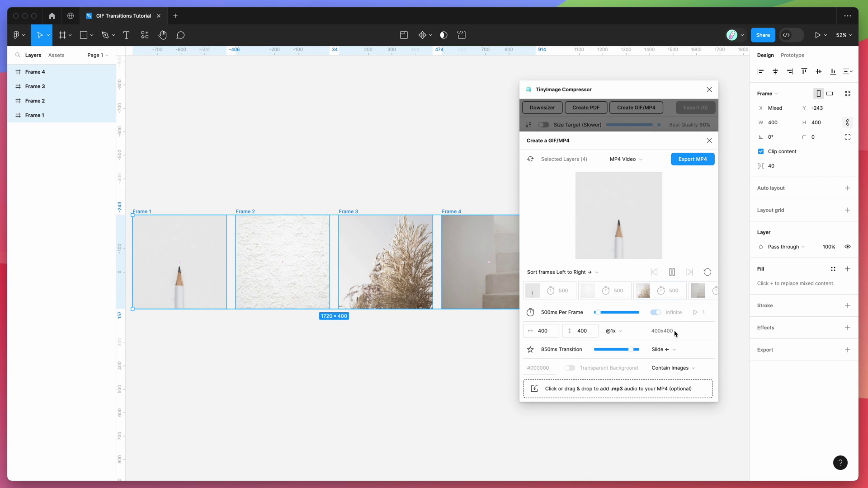
left_click(671, 355)
scroll(674, 321, "down", 1)
left_click(674, 310)
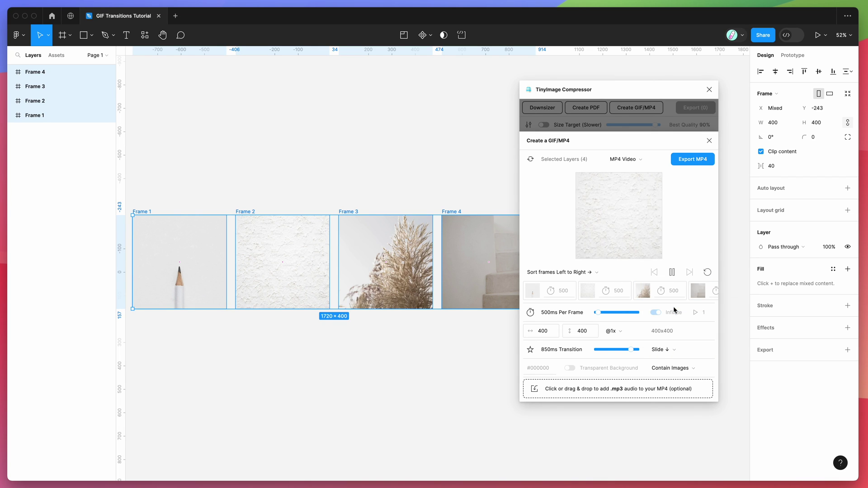